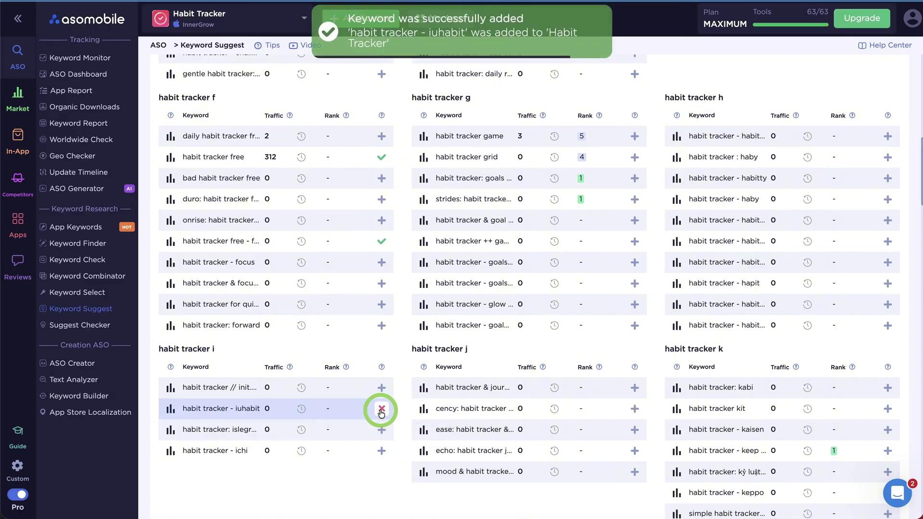
pyautogui.scroll(9, 381, 412)
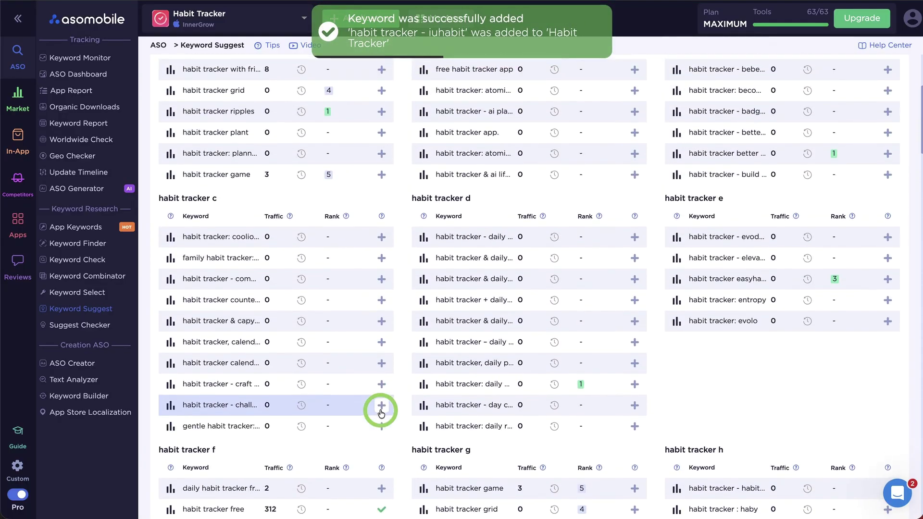
pyautogui.scroll(3, 381, 412)
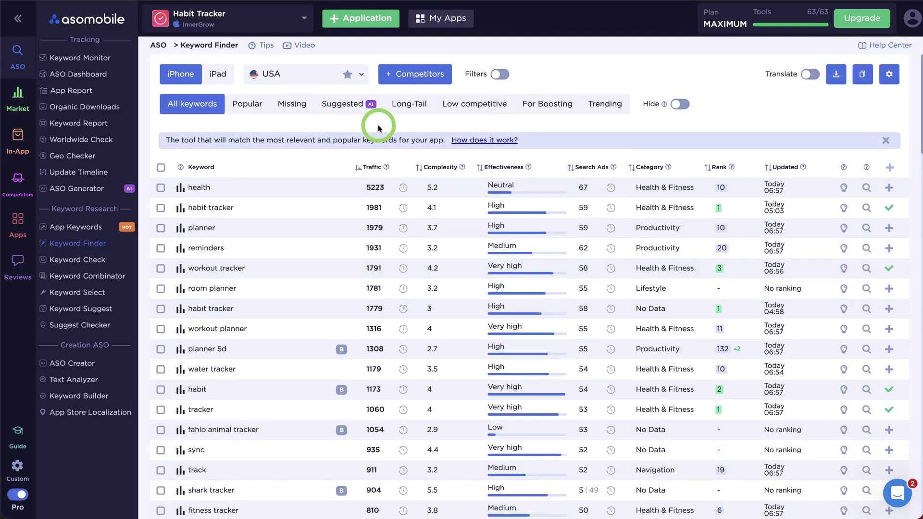
# Filter the Keyword Finder results to long-tail keywords and add "digital planner for ipad" to the Keyword Monitor.
pyautogui.click(417, 109)
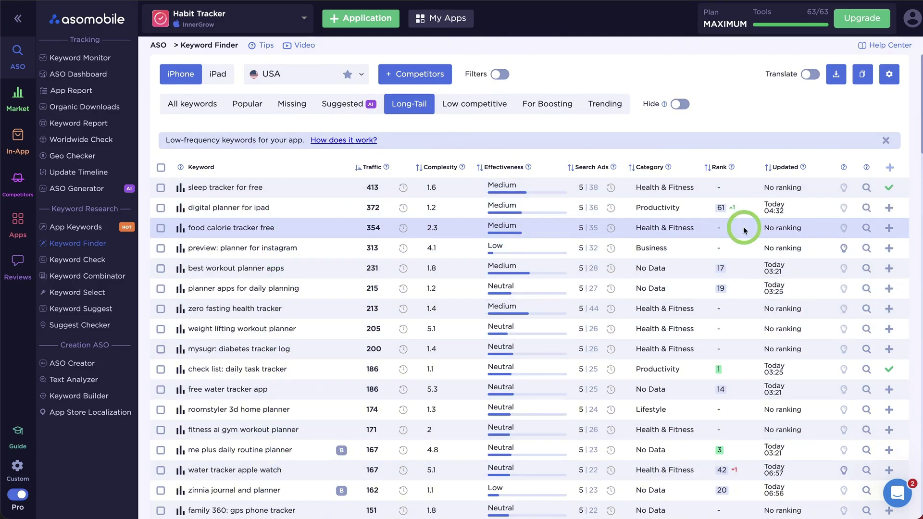
pyautogui.click(887, 208)
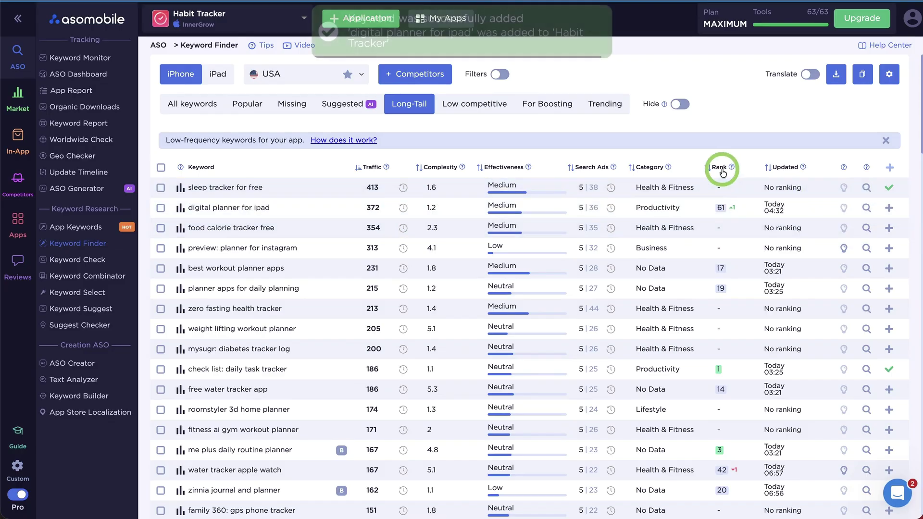
# View the low competitive keywords, switch to the AI-suggested ones and add "reminders" to the Keyword Monitor.
pyautogui.click(491, 107)
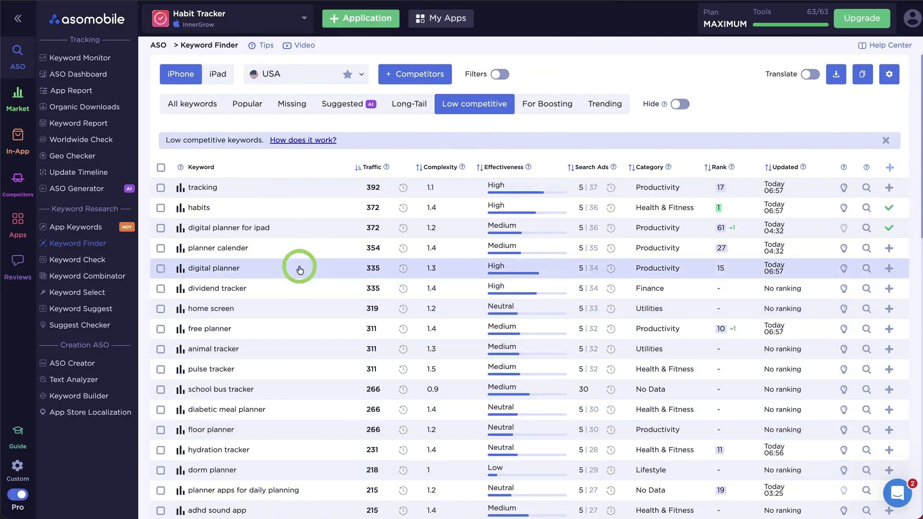
pyautogui.click(343, 110)
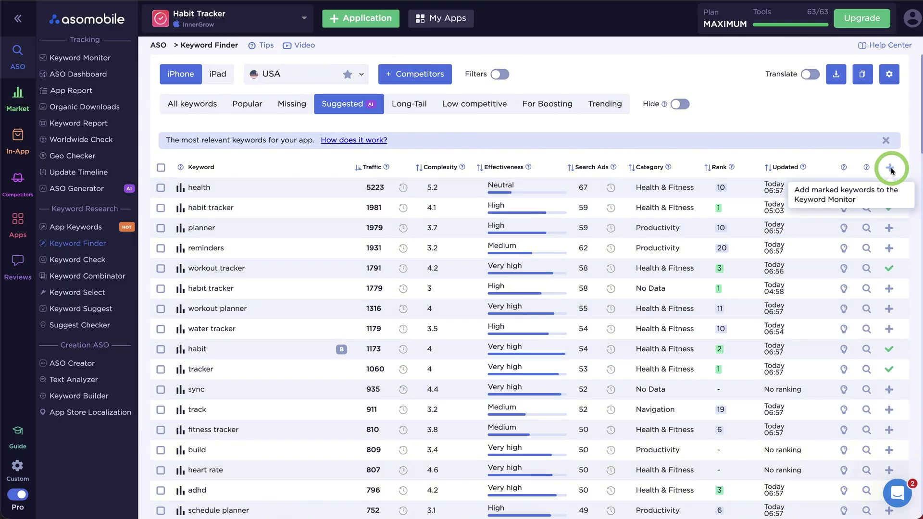
pyautogui.click(890, 249)
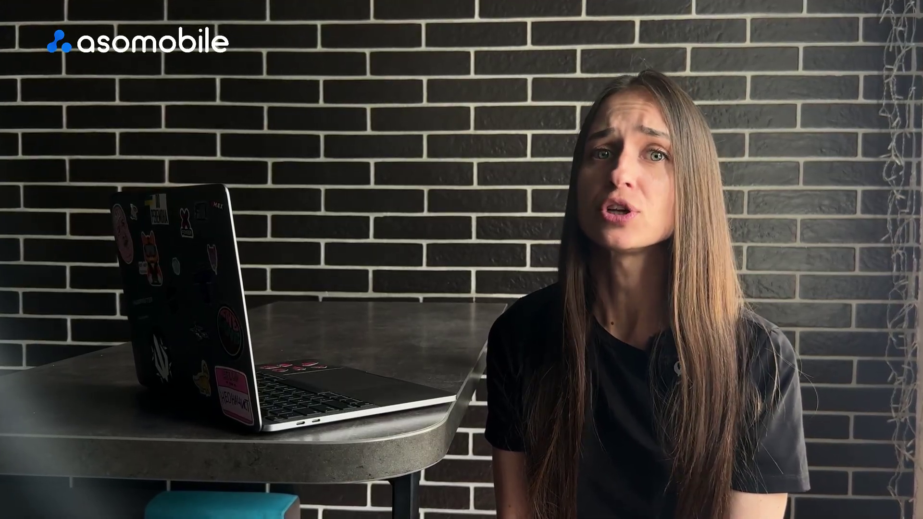
# Open the Spy Keywords comparison with competitors and sort its keywords by traffic, lowest first.
pyautogui.click(187, 77)
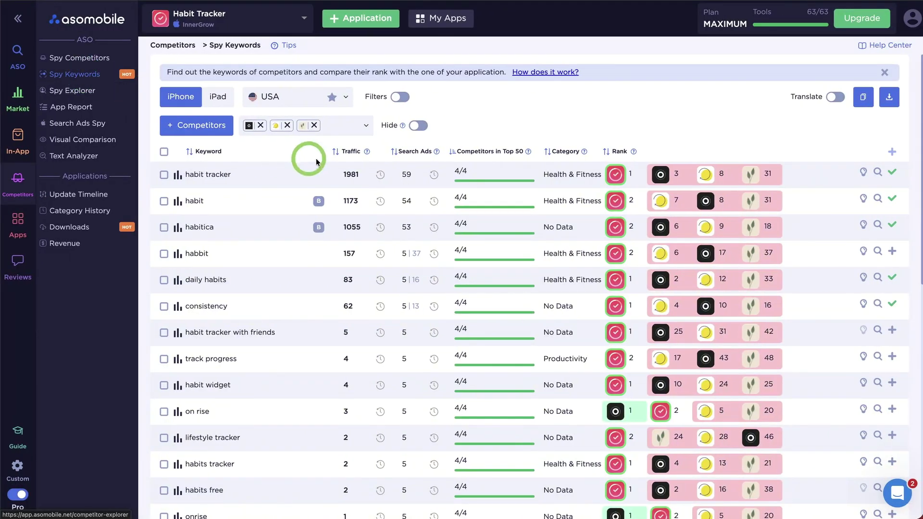
pyautogui.scroll(-7, 303, 197)
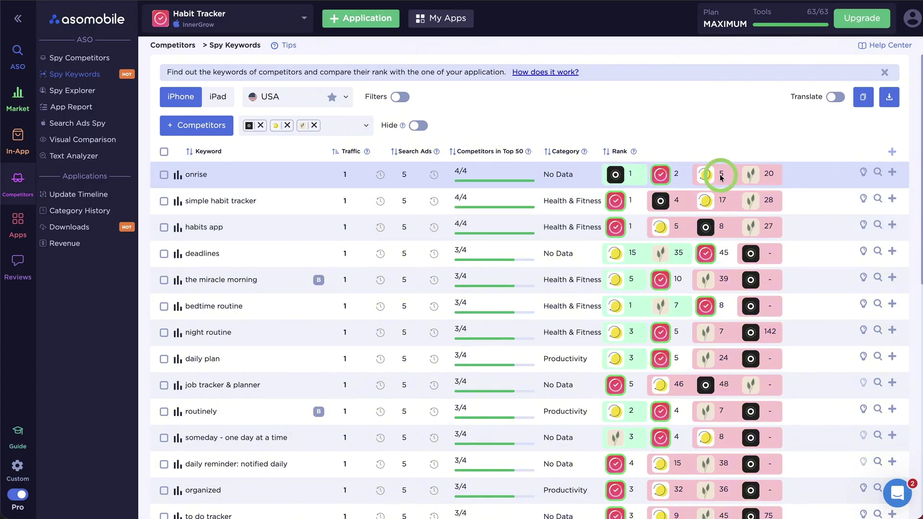
pyautogui.scroll(-2, 721, 226)
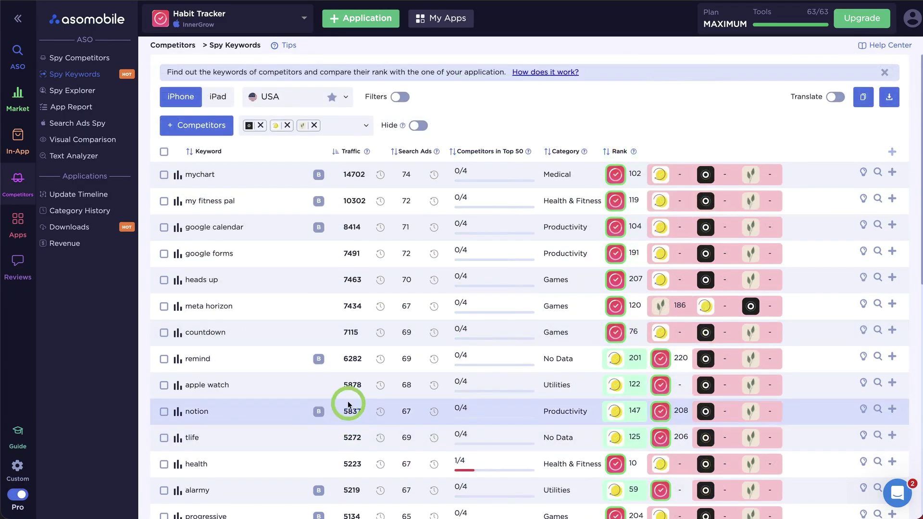
pyautogui.click(336, 152)
pyautogui.click(335, 152)
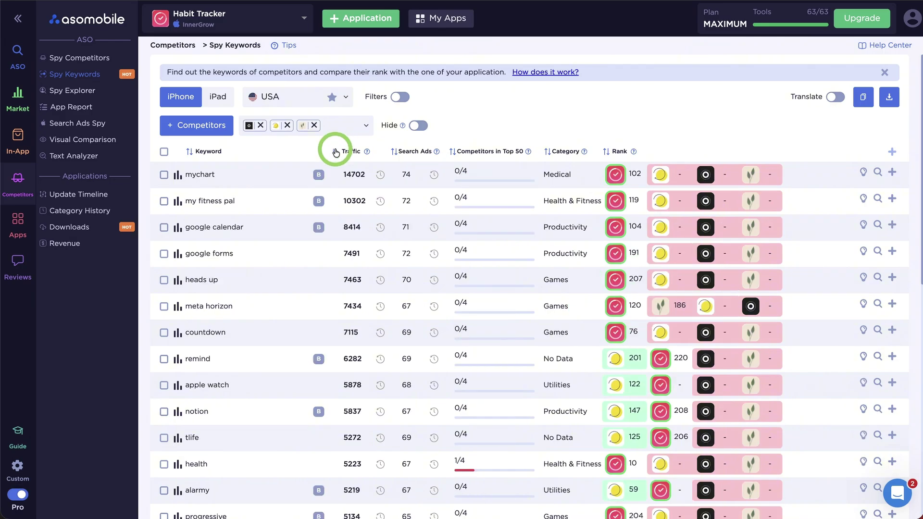
pyautogui.click(335, 152)
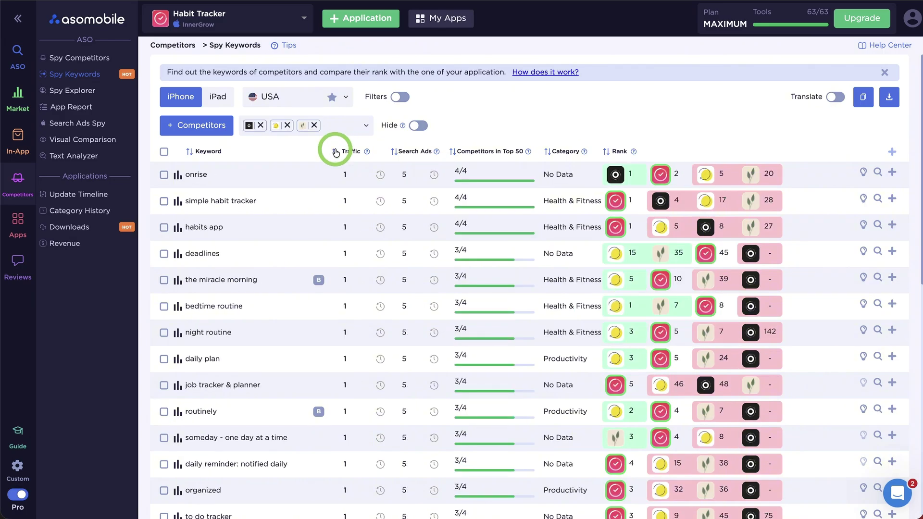
# Add the low-traffic competitor keyword "daily habit" to the tracked keywords of Habit Tracker.
pyautogui.scroll(-7, 897, 180)
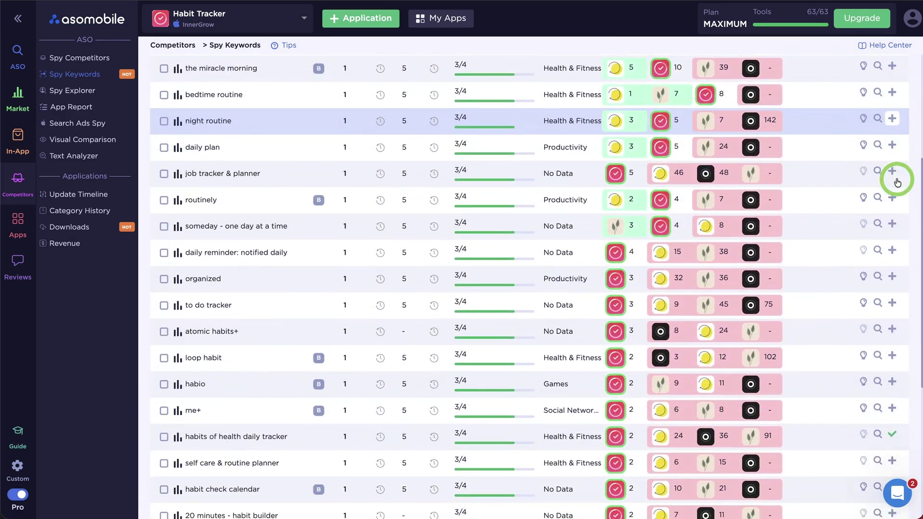
pyautogui.scroll(-3, 896, 180)
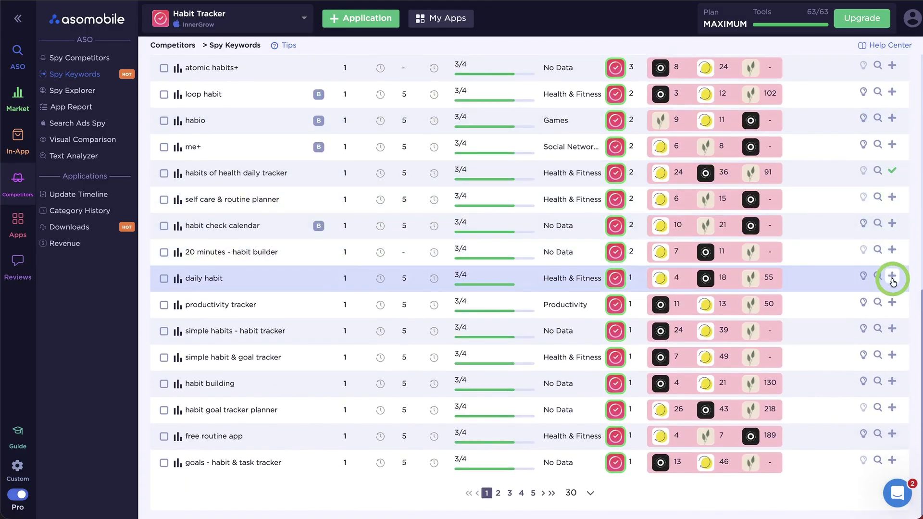
pyautogui.click(893, 278)
pyautogui.scroll(2, 893, 284)
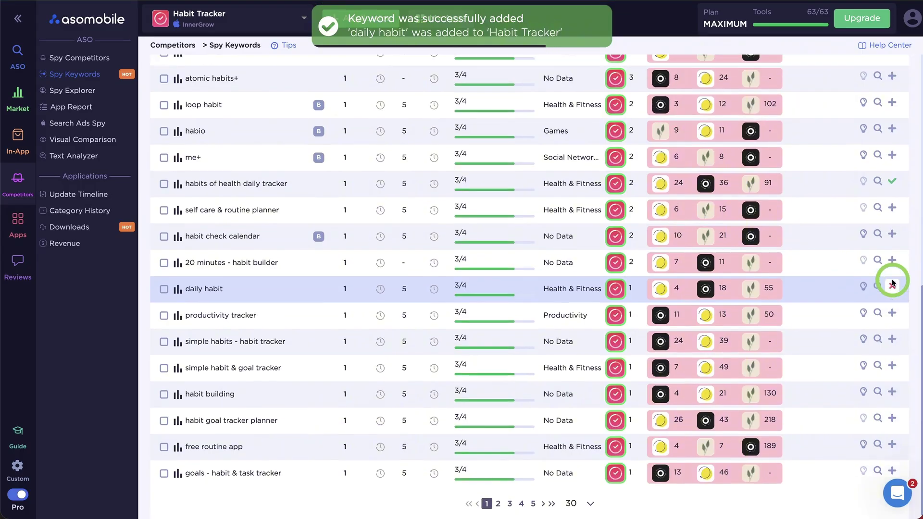
pyautogui.scroll(5, 893, 283)
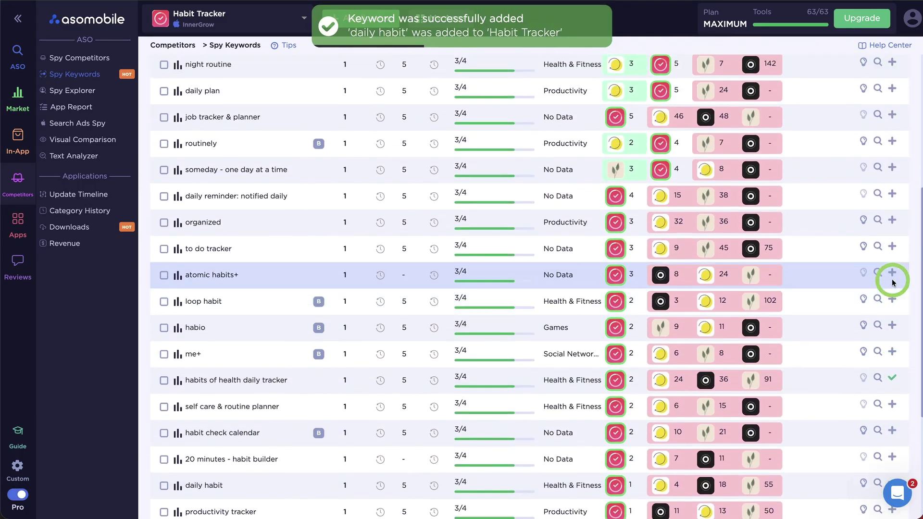
pyautogui.scroll(5, 893, 283)
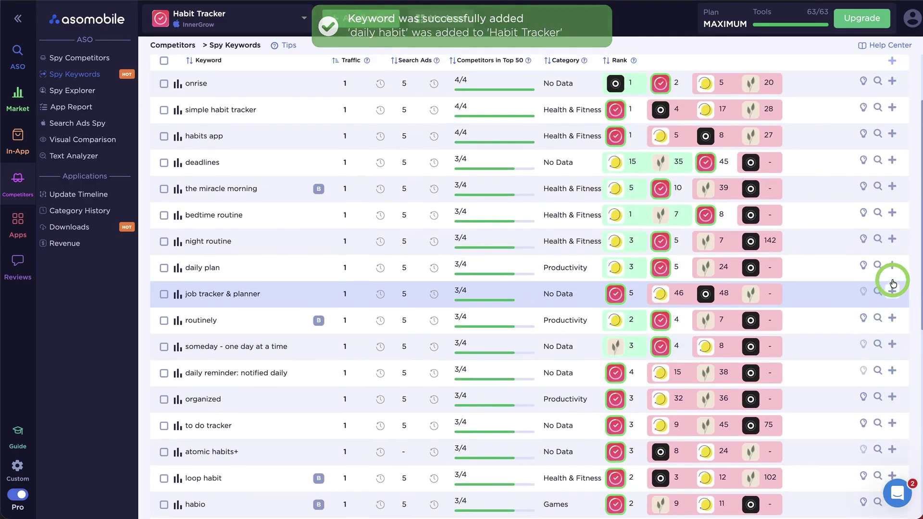
pyautogui.scroll(1, 892, 283)
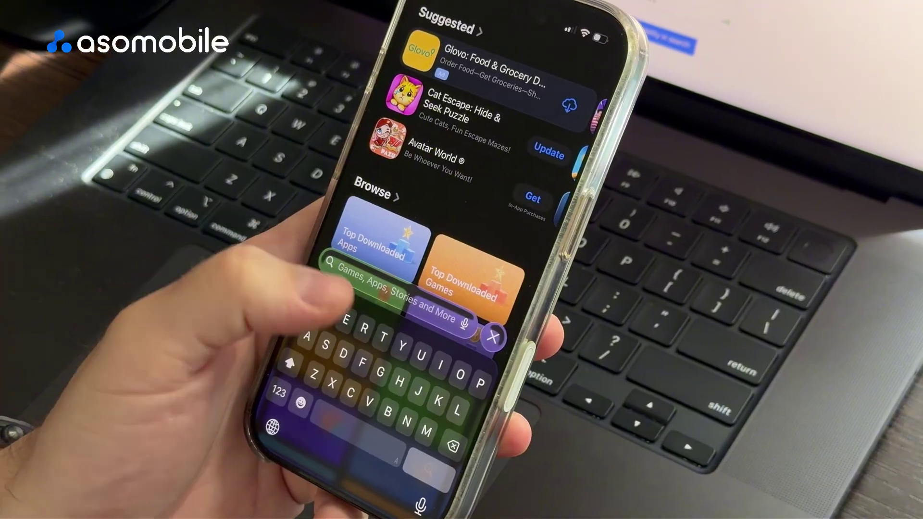
pyautogui.write('Habit')
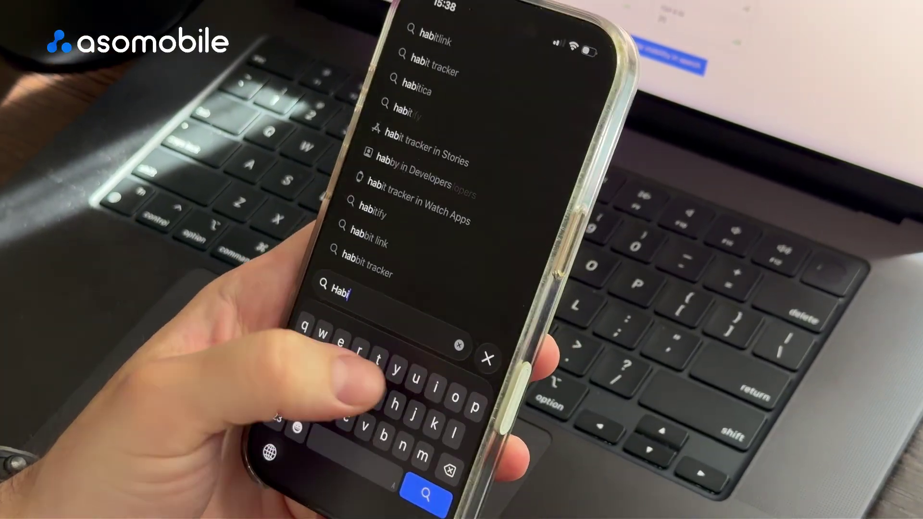
pyautogui.write(' tr')
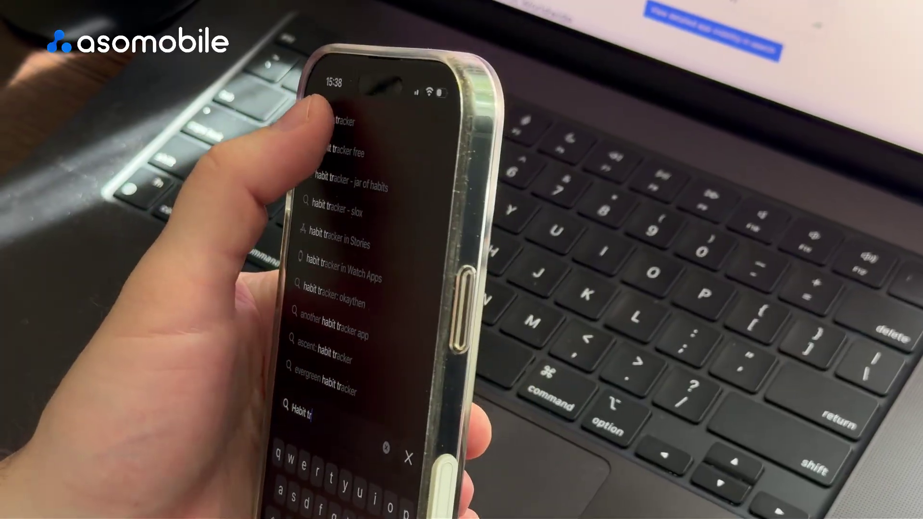
pyautogui.click(391, 105)
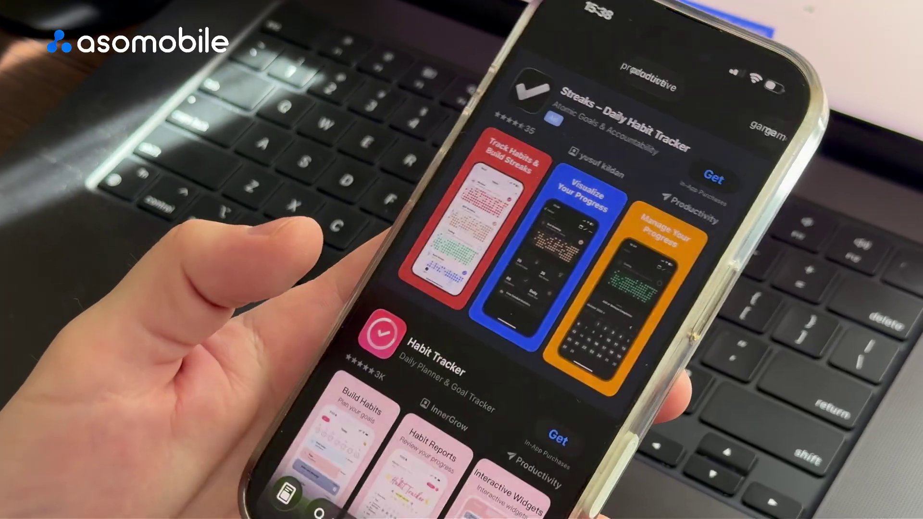
pyautogui.scroll(-3, 346, 250)
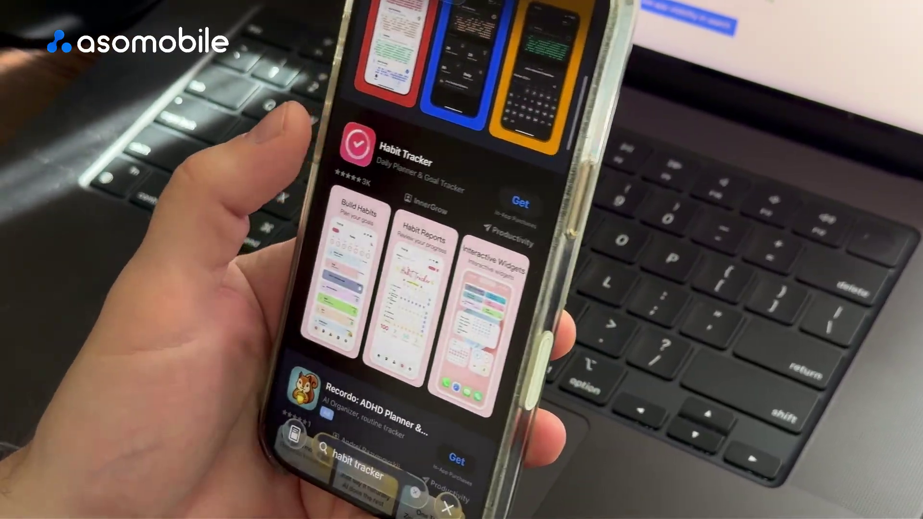
# Run a Worldwide Check for the keyword "habit tracker" and review its traffic, complexity and rank by country.
pyautogui.click(399, 178)
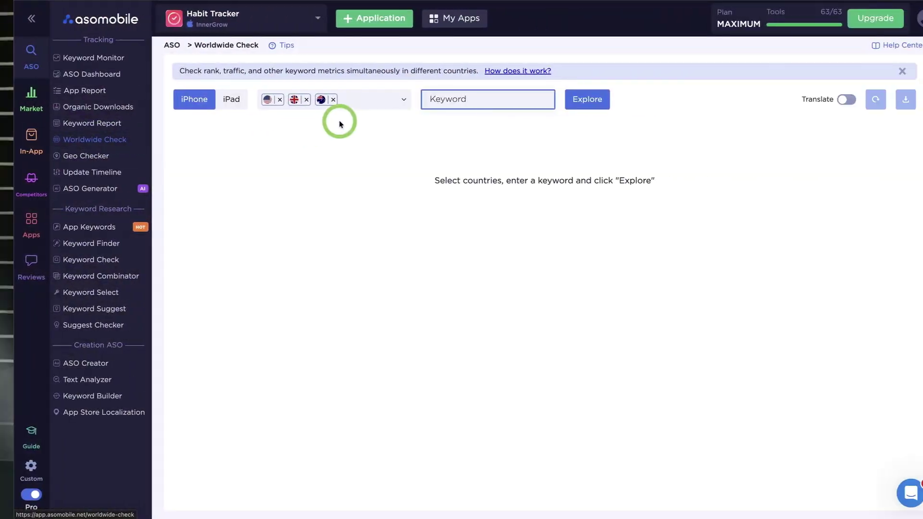
pyautogui.click(452, 102)
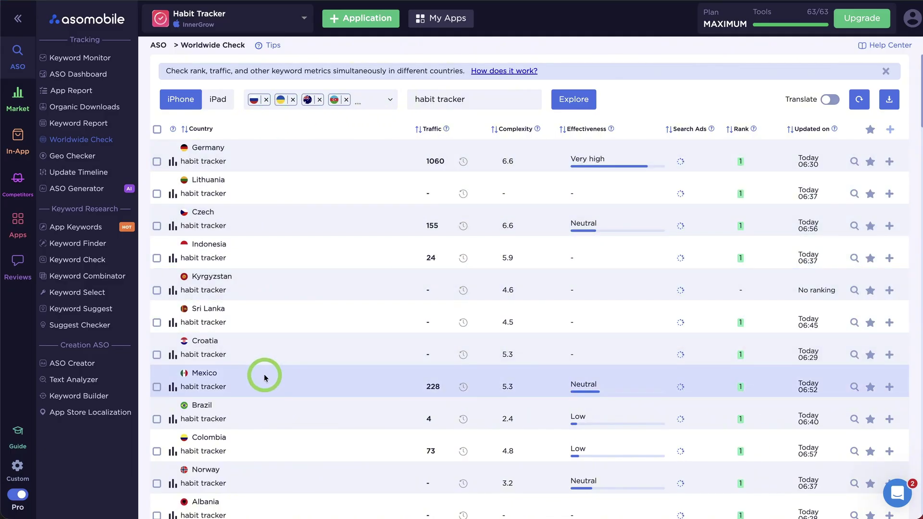
pyautogui.scroll(-6, 265, 378)
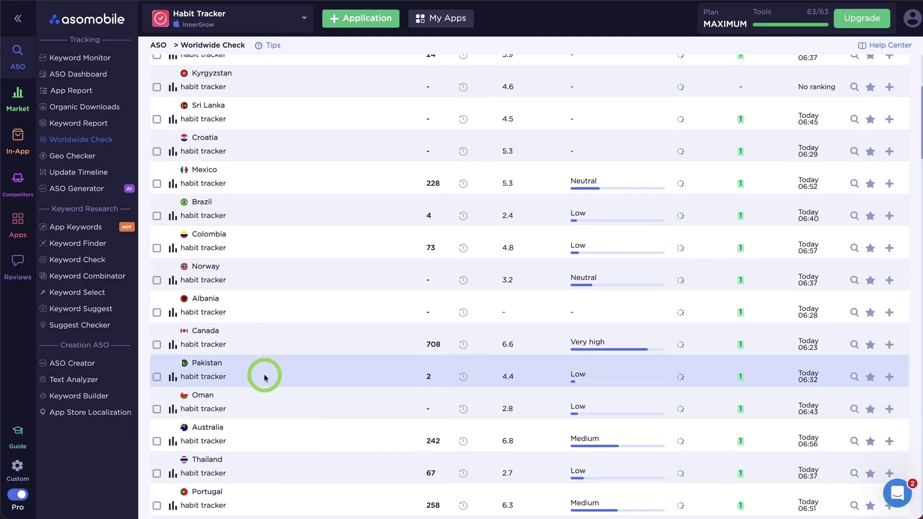
pyautogui.scroll(-5, 265, 378)
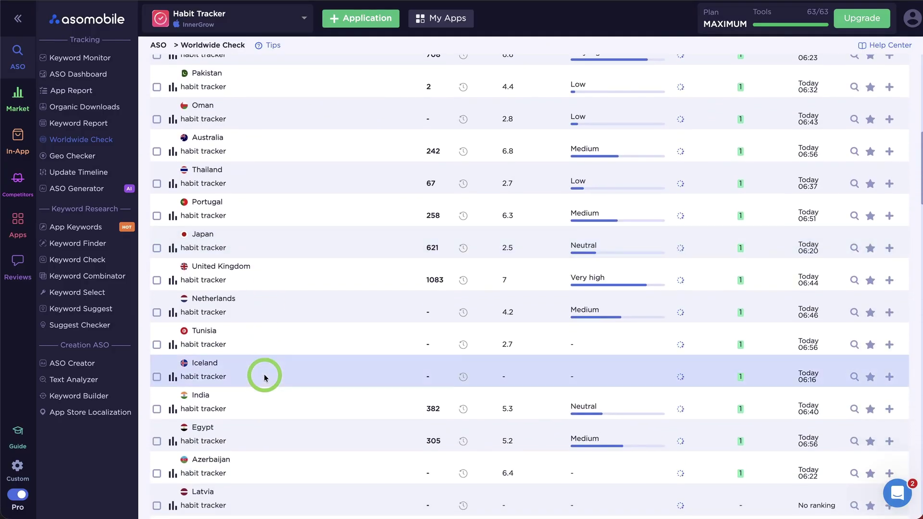
pyautogui.scroll(-6, 265, 378)
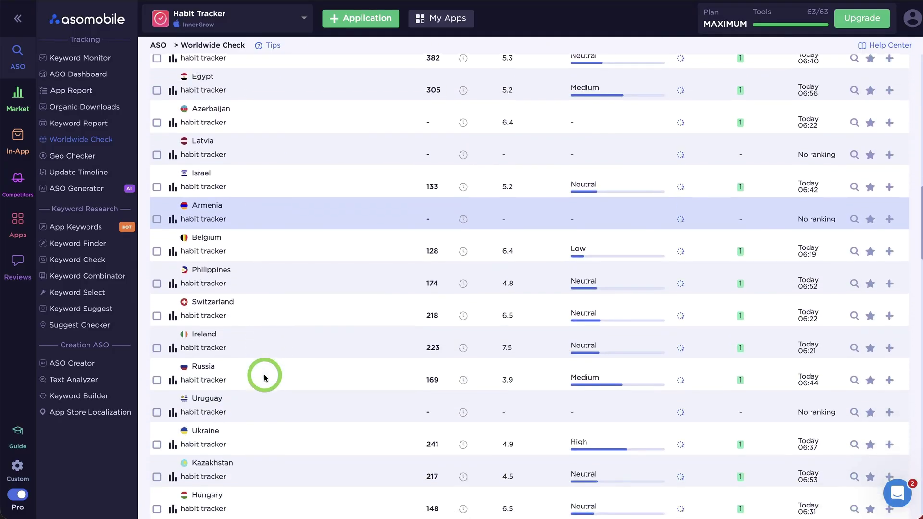
pyautogui.scroll(12, 265, 378)
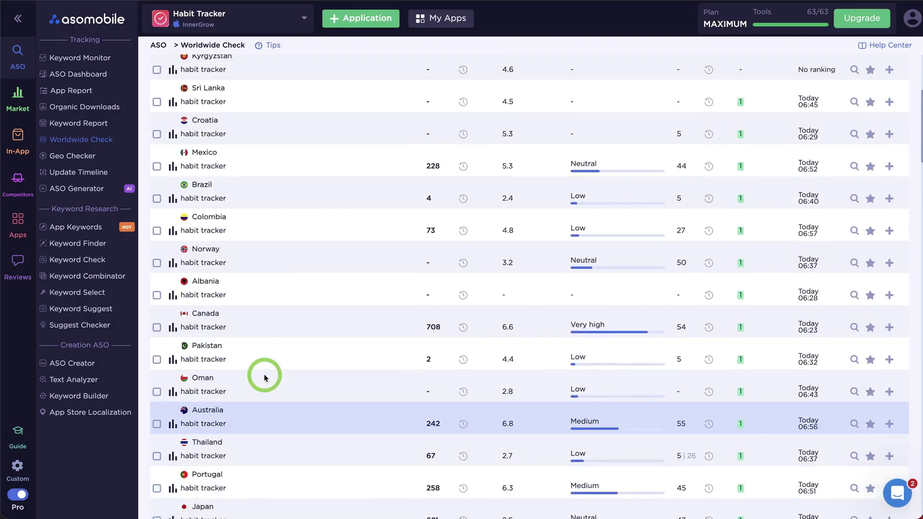
# Open Geo Checker and read the app's full description for Albania.
pyautogui.click(73, 156)
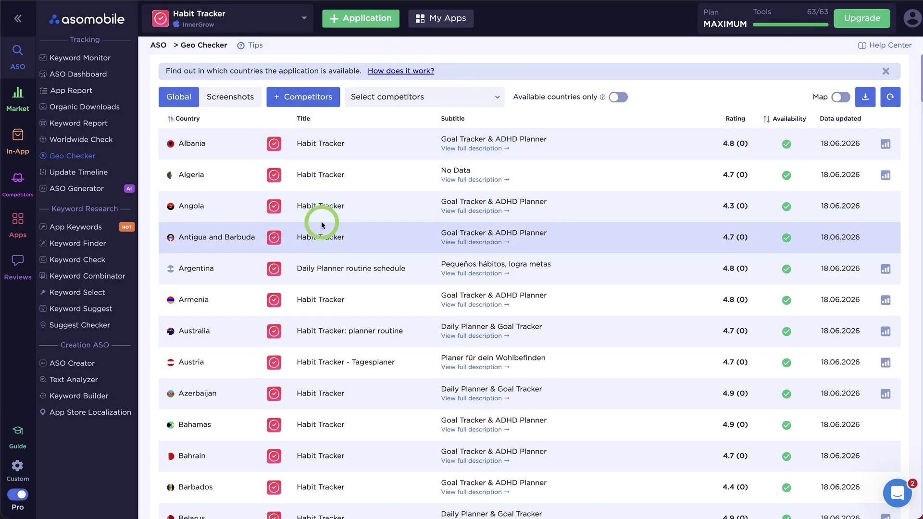
pyautogui.click(498, 150)
pyautogui.scroll(-5, 478, 330)
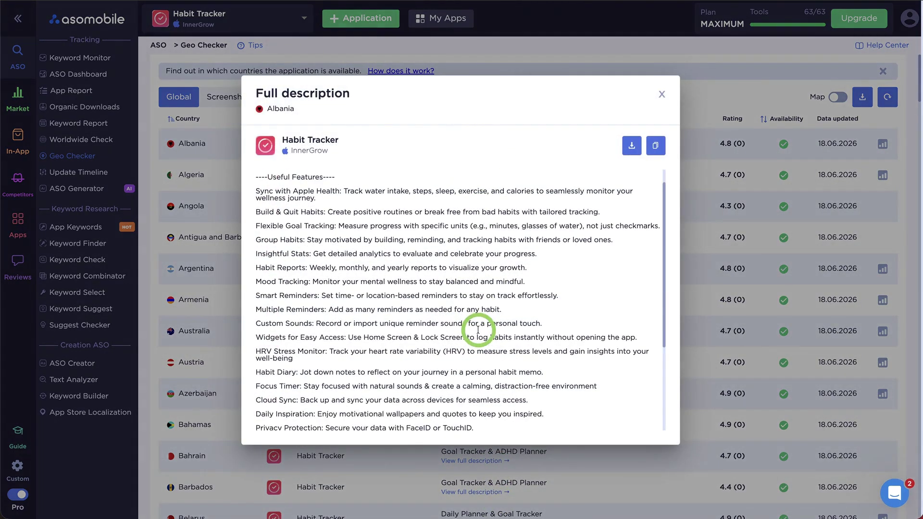
pyautogui.scroll(5, 478, 332)
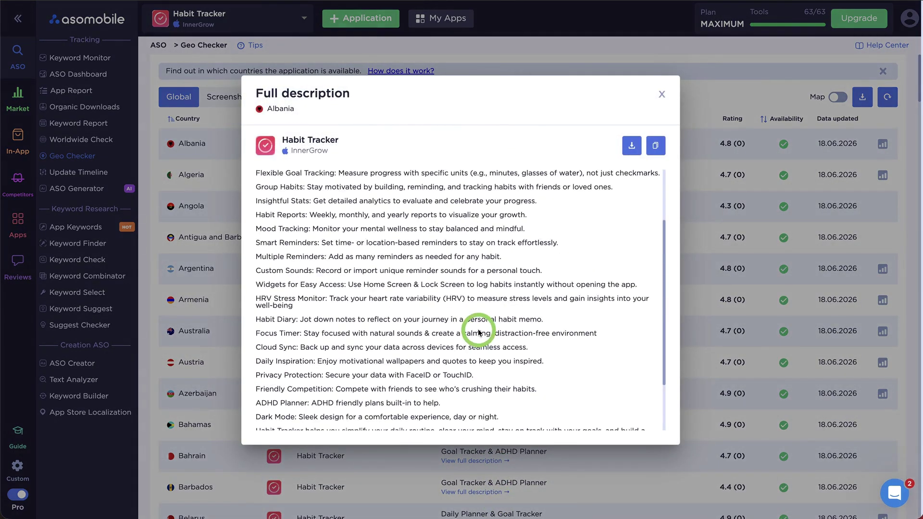
pyautogui.click(662, 96)
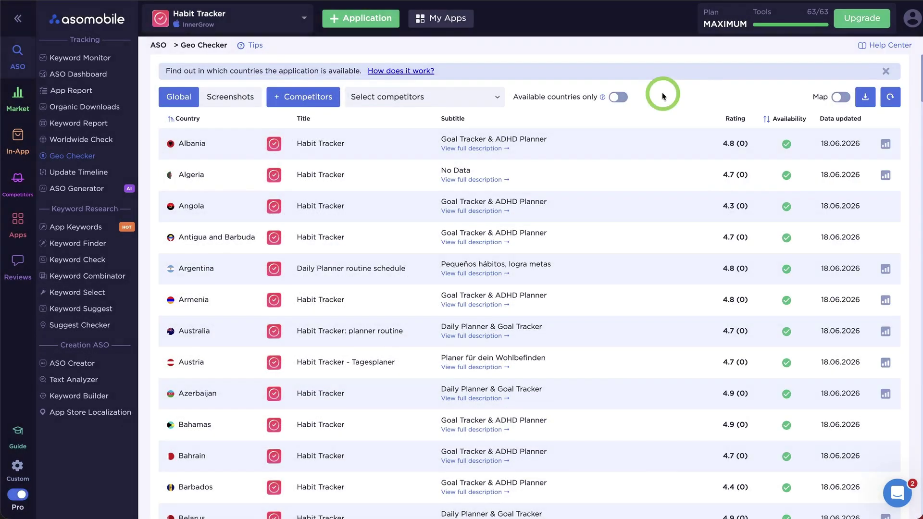
# View the app's full description for Austria in the Geo Checker country list.
pyautogui.scroll(-3, 419, 398)
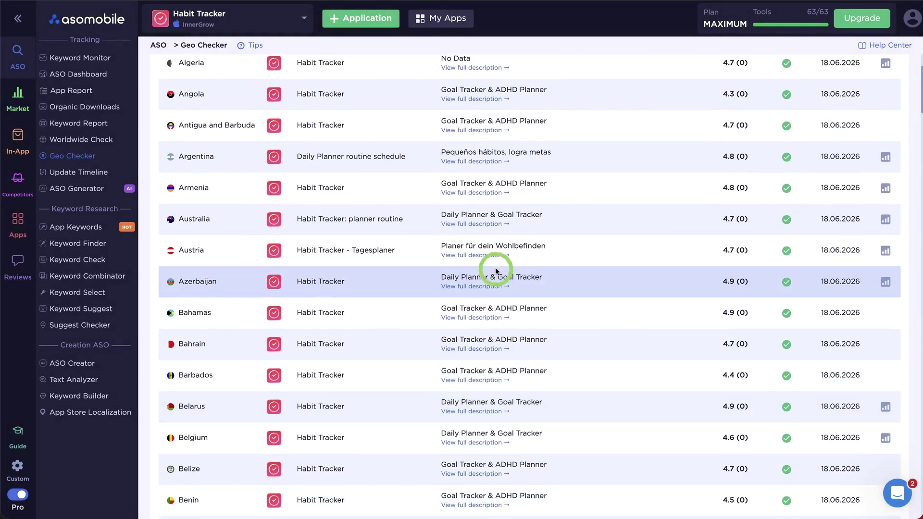
pyautogui.click(495, 255)
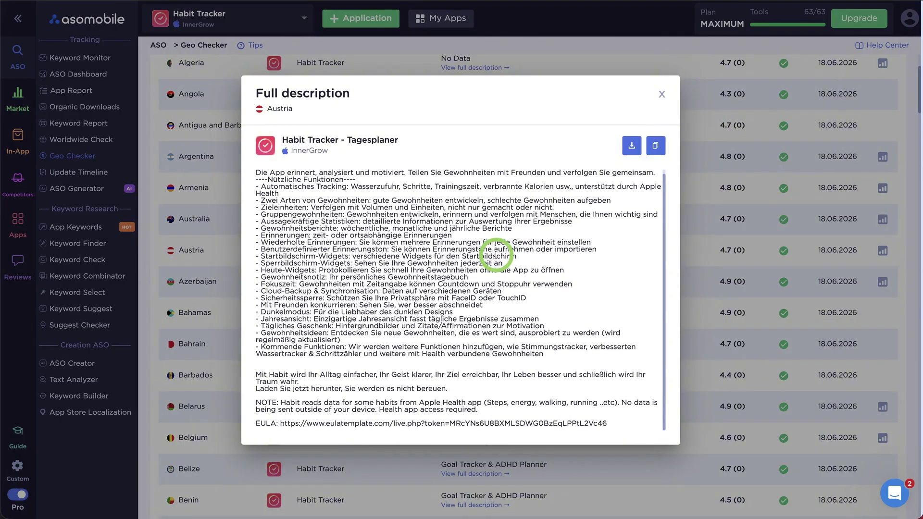
pyautogui.scroll(1, 495, 254)
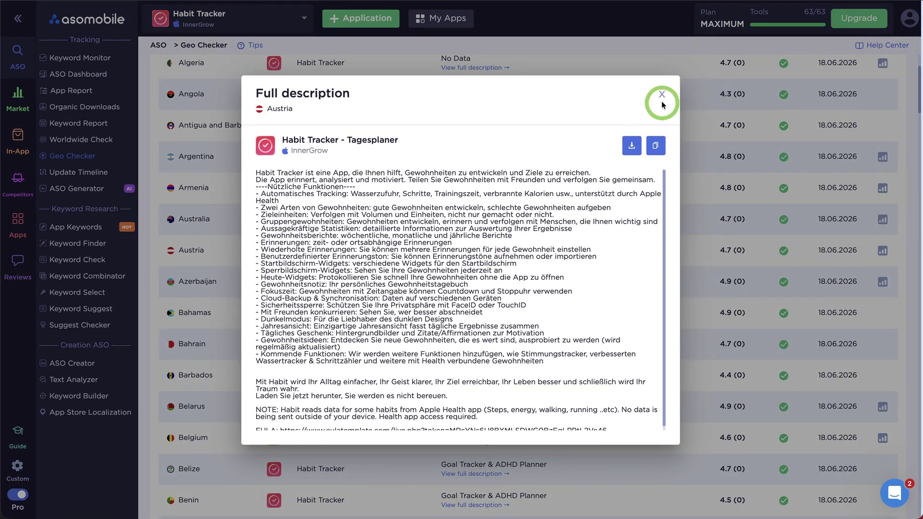
# Close the Austria description and look over the app's titles and subtitles in the country list.
pyautogui.click(662, 96)
pyautogui.click(531, 146)
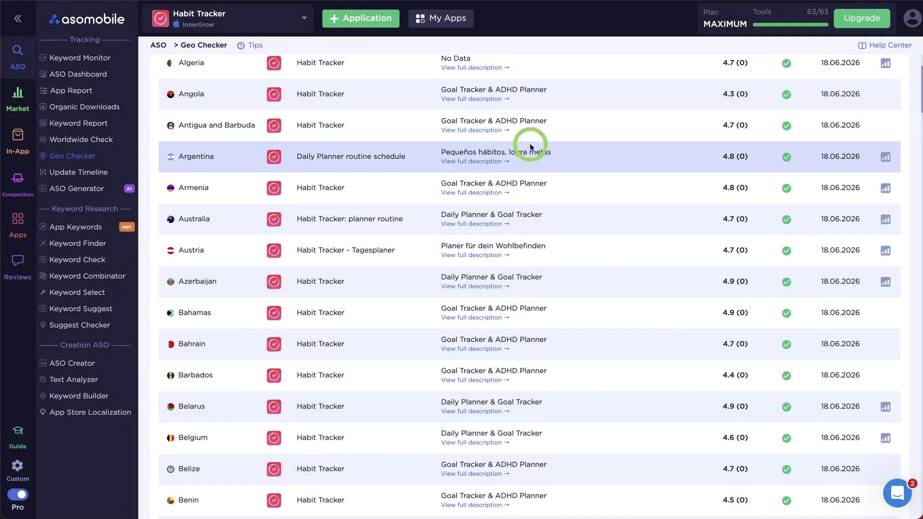
pyautogui.scroll(3, 459, 170)
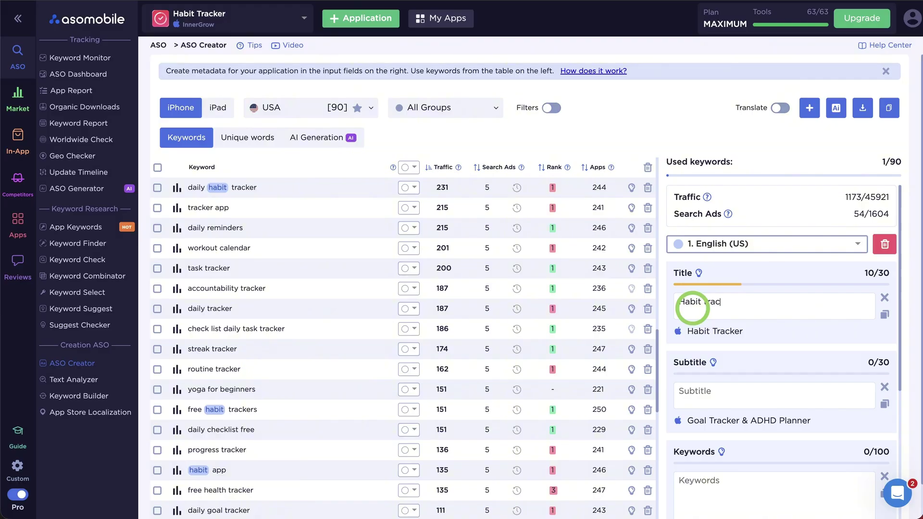
# Complete the English (US) title as "Habit tracker Free" and enter the subtitle "Your daily checklist" in ASO Creator.
pyautogui.write('ker')
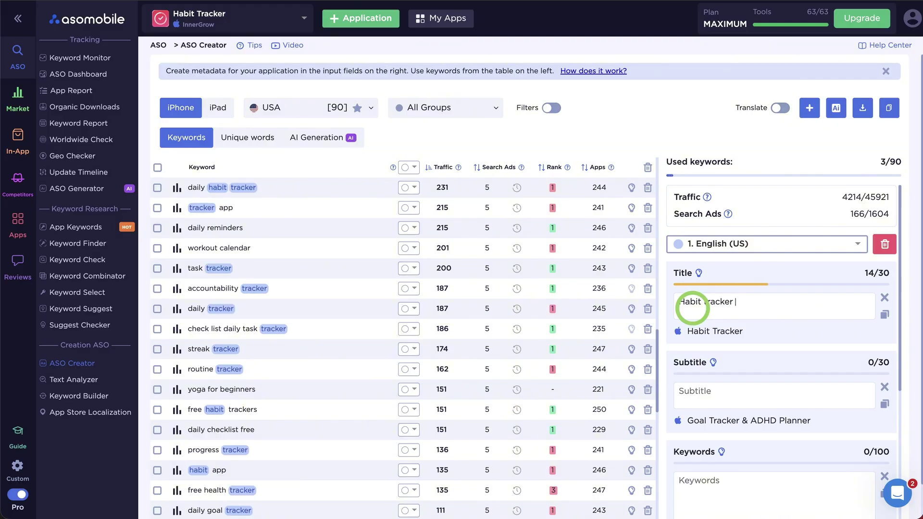
pyautogui.write(' Free')
pyautogui.click(702, 393)
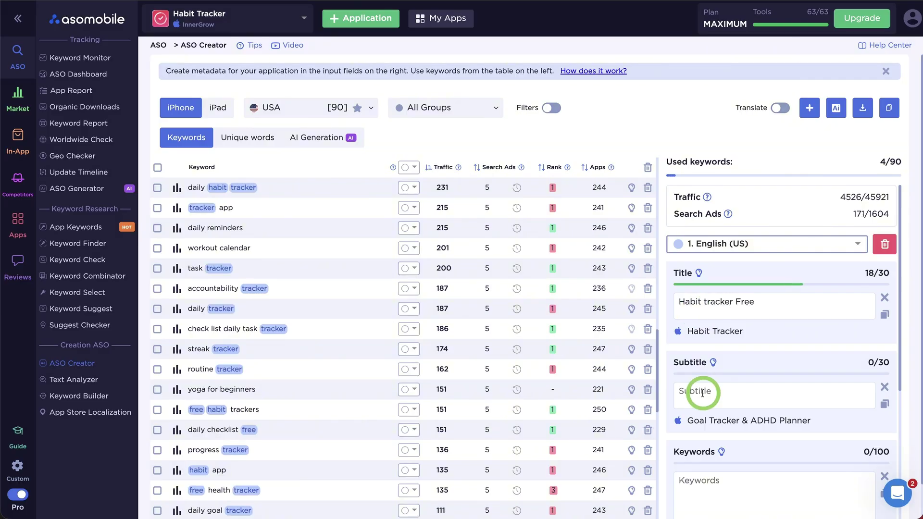
pyautogui.write('Your daily checklist')
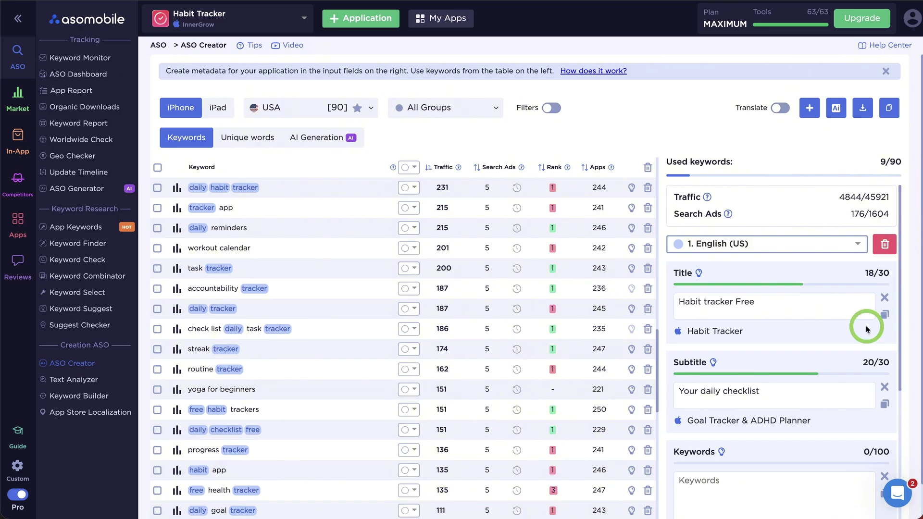
# Generate the content of the English (US) Keywords field and check which tracked keywords it covers.
pyautogui.scroll(-3, 867, 326)
pyautogui.scroll(-1, 866, 329)
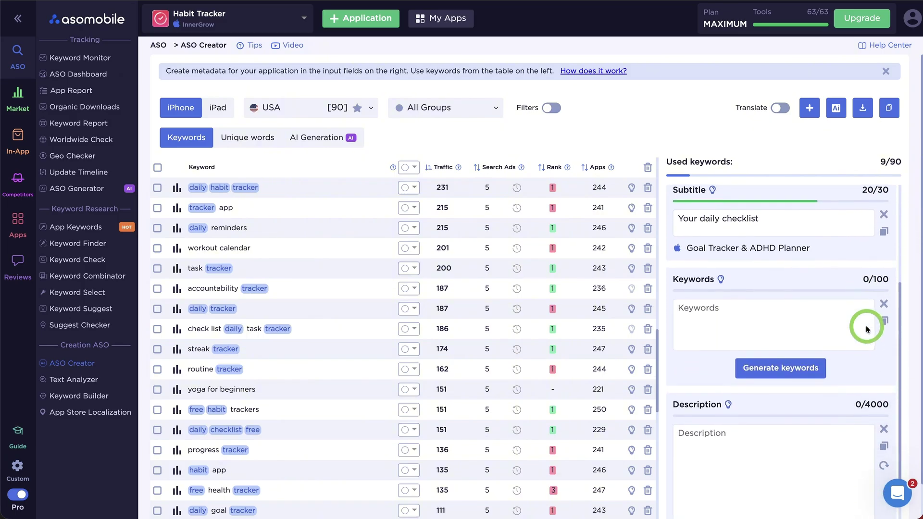
pyautogui.click(783, 355)
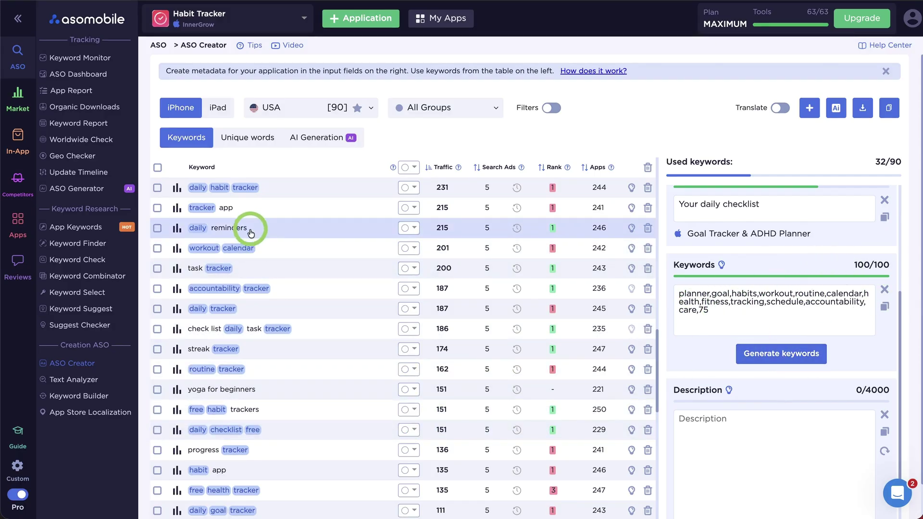
pyautogui.click(251, 430)
# Fill in the English (US) description automatically and review the title, subtitle and keywords of the metadata draft.
pyautogui.click(703, 437)
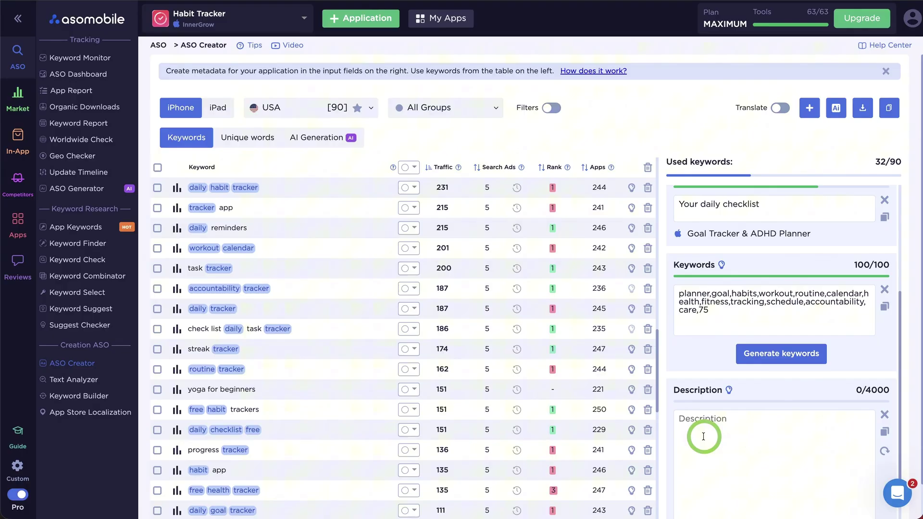
pyautogui.click(884, 447)
pyautogui.scroll(4, 803, 366)
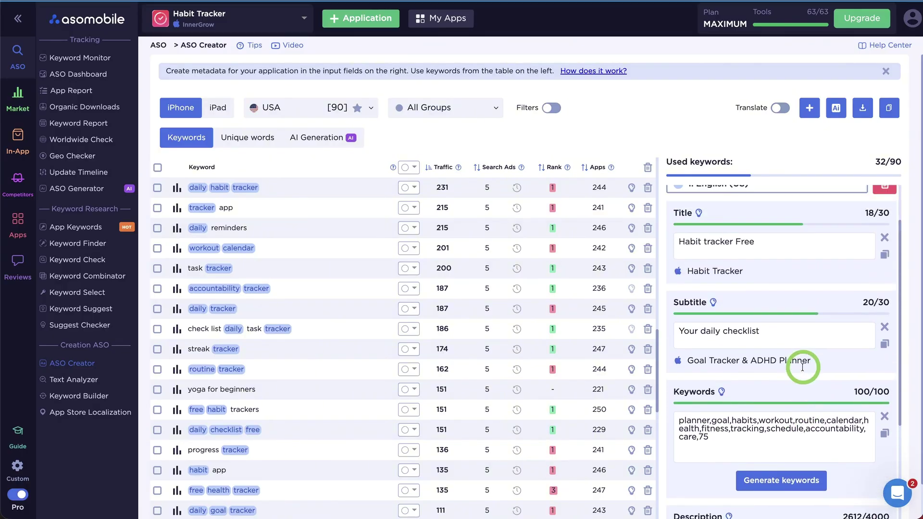
pyautogui.scroll(-1, 802, 366)
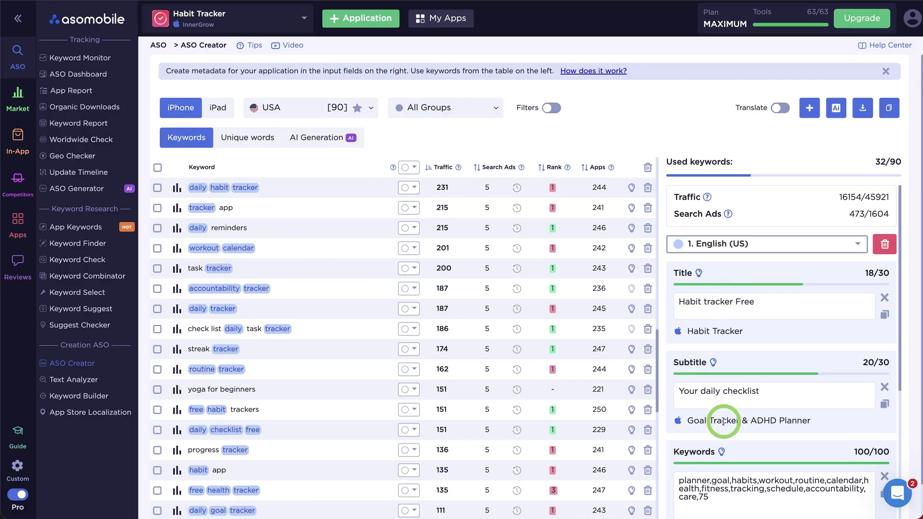
pyautogui.scroll(-2, 726, 423)
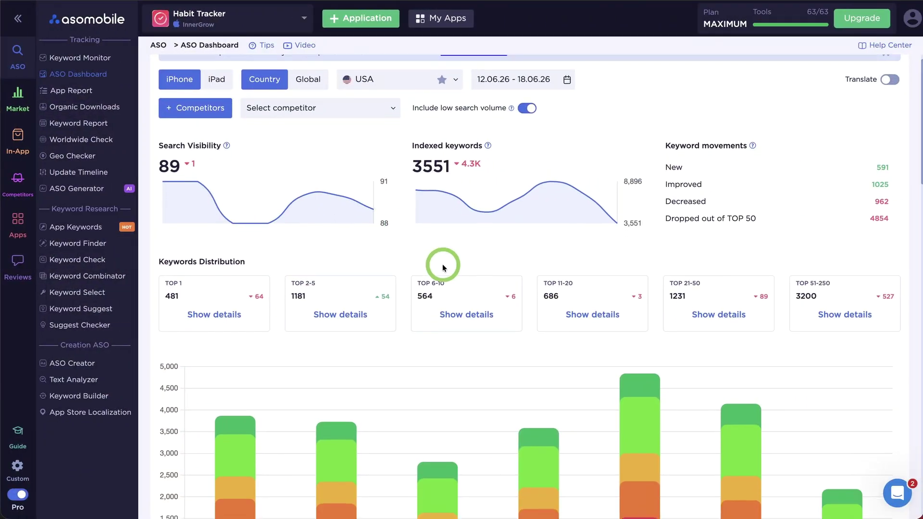
# Review the keyword distribution in ASO Dashboard and inspect the daily ranking breakdown for 12.06 and 13.06.
pyautogui.scroll(-2, 443, 268)
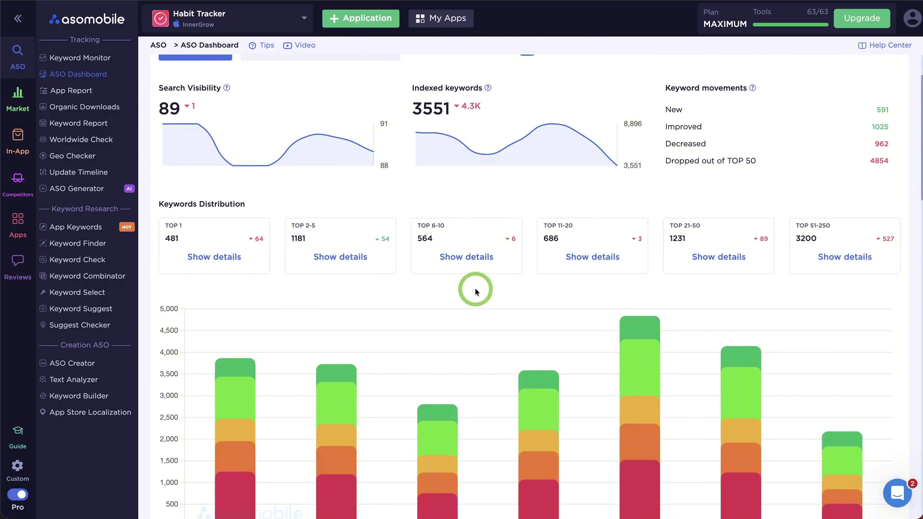
pyautogui.scroll(-3, 475, 287)
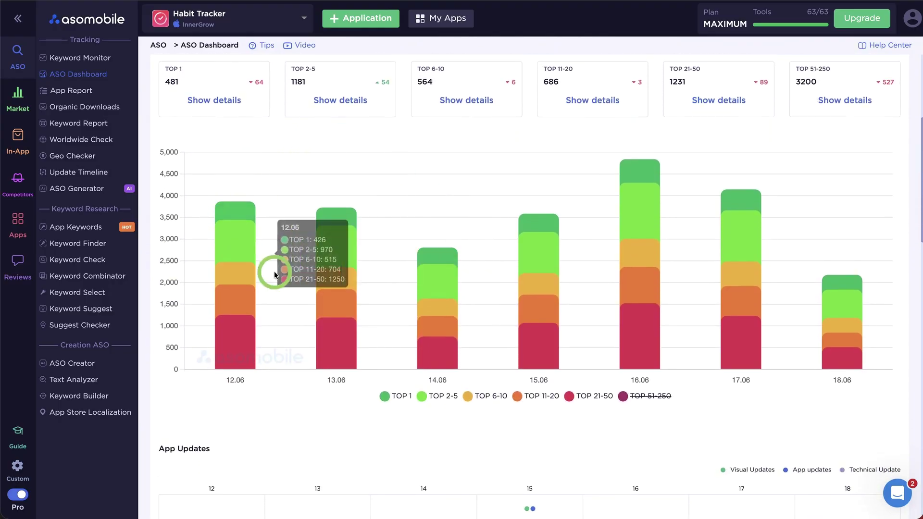
pyautogui.moveTo(236, 253)
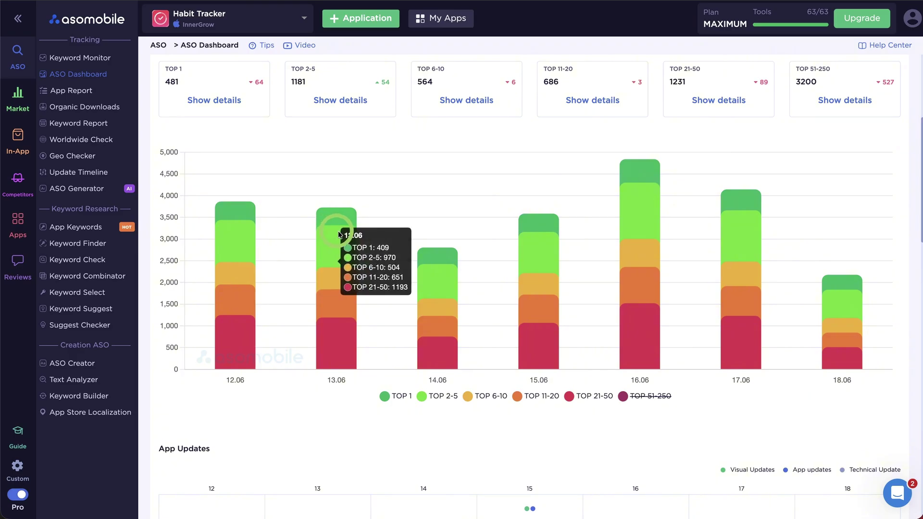
# Open Keyword Monitor and review the position graph and the list of tracked keywords for the USA.
pyautogui.click(110, 60)
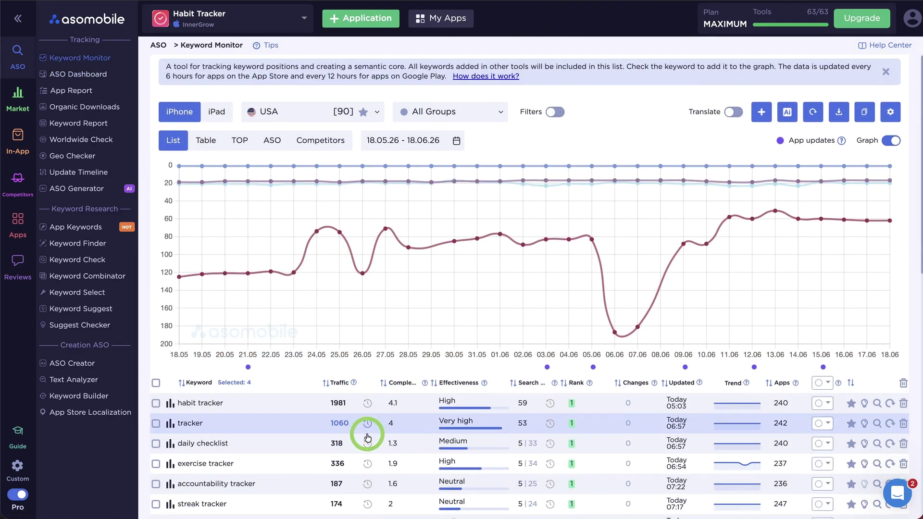
pyautogui.scroll(-3, 367, 435)
pyautogui.scroll(-5, 367, 437)
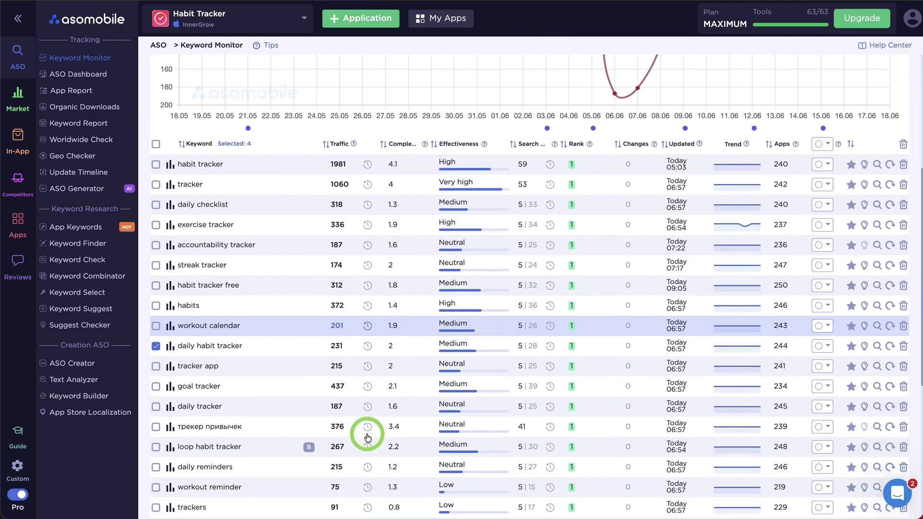
pyautogui.scroll(8, 291, 279)
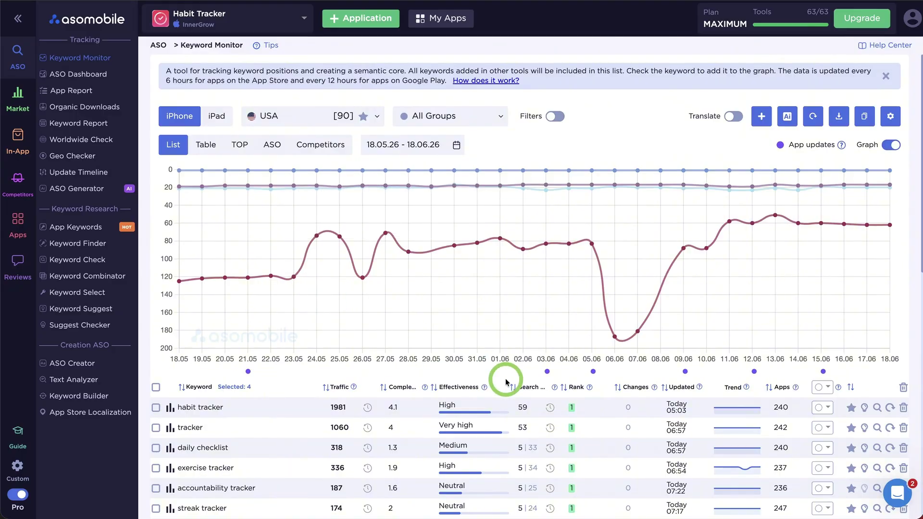
# Sort the tracked keywords by rank with the weakest positions first and look through the list.
pyautogui.scroll(-2, 550, 402)
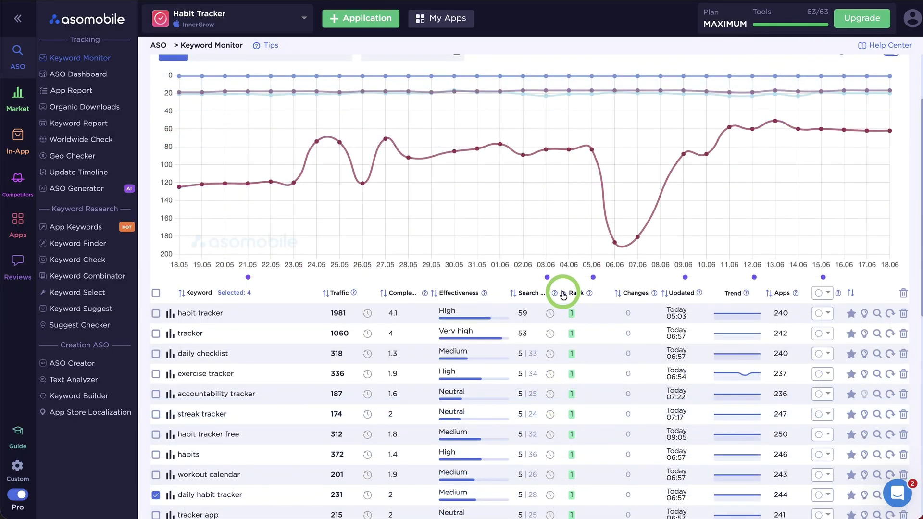
pyautogui.scroll(-3, 576, 384)
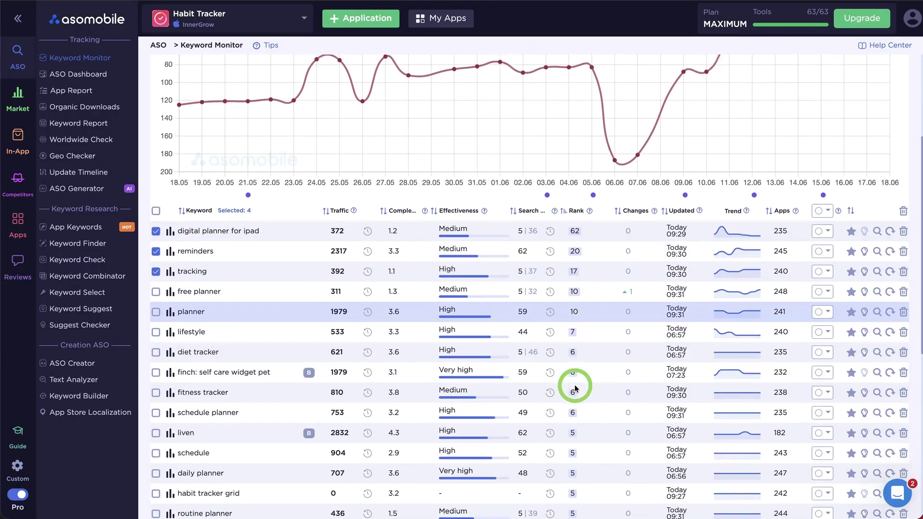
pyautogui.scroll(-5, 575, 388)
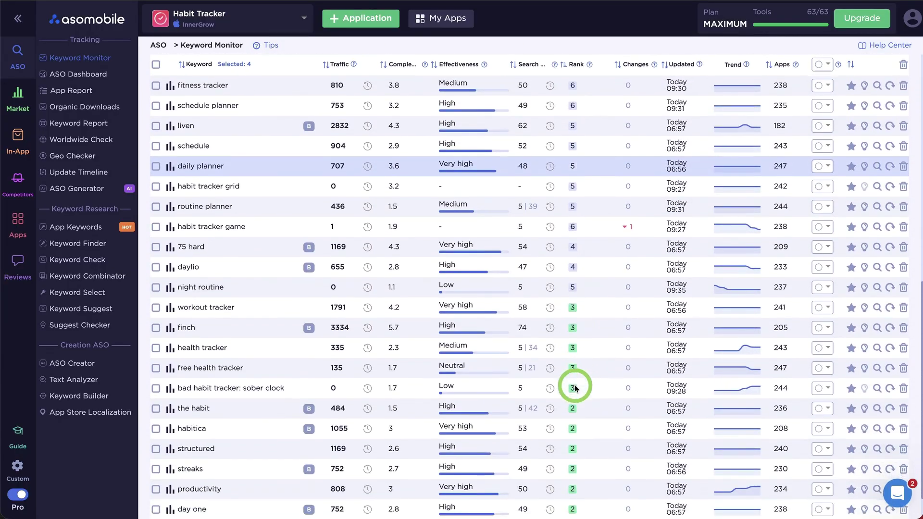
pyautogui.scroll(10, 575, 384)
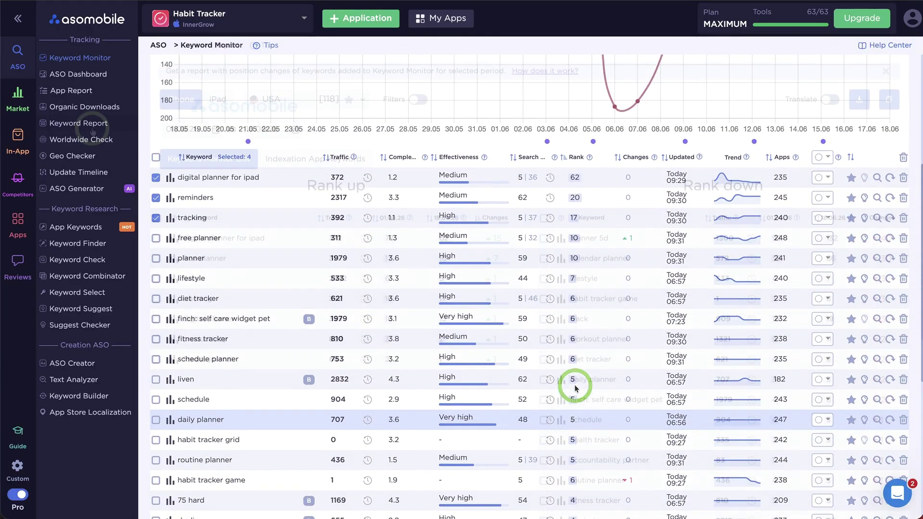
# Open Keyword Report and examine the rank up, rank down, new rank and lost rank lists for 01.06.26 versus 18.06.26.
pyautogui.click(90, 125)
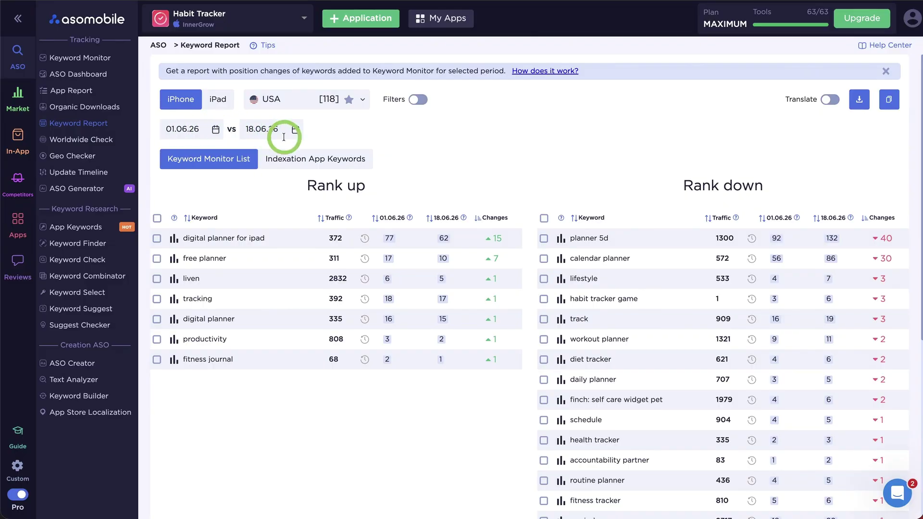
pyautogui.scroll(-6, 490, 258)
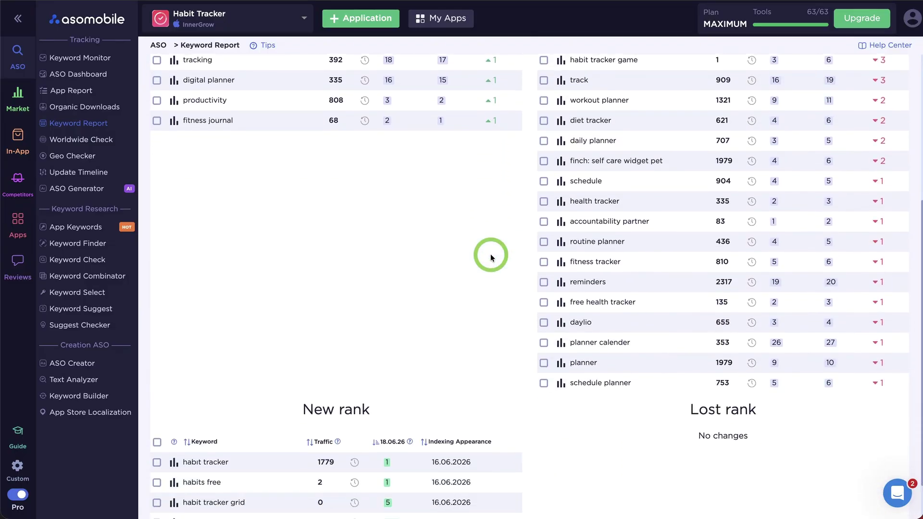
pyautogui.scroll(5, 491, 256)
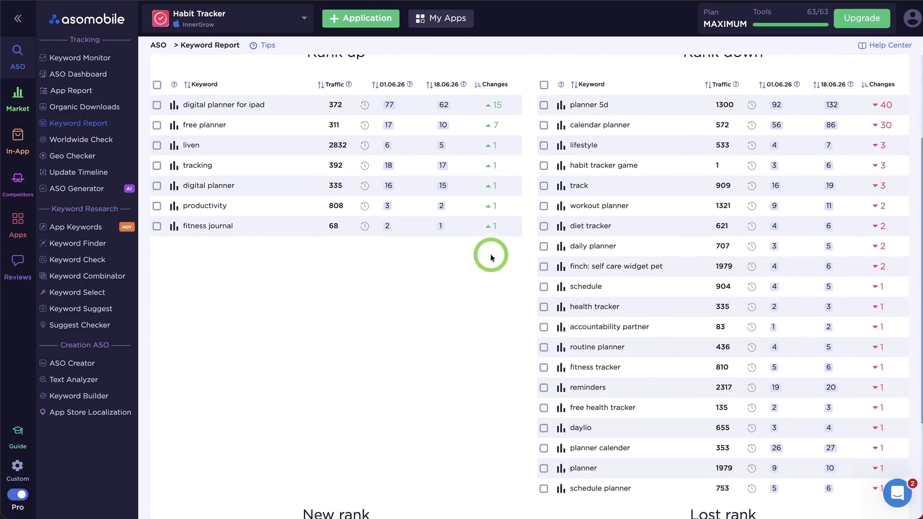
pyautogui.scroll(2, 491, 257)
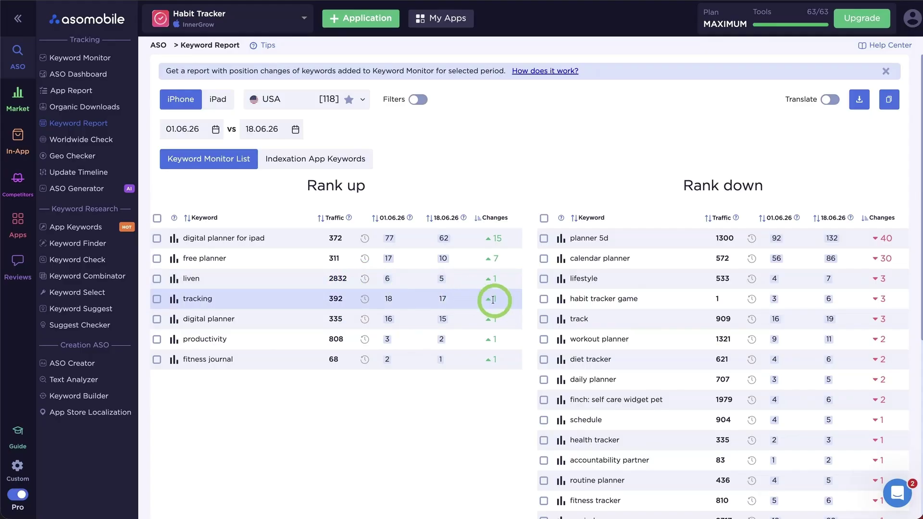
pyautogui.scroll(-3, 494, 288)
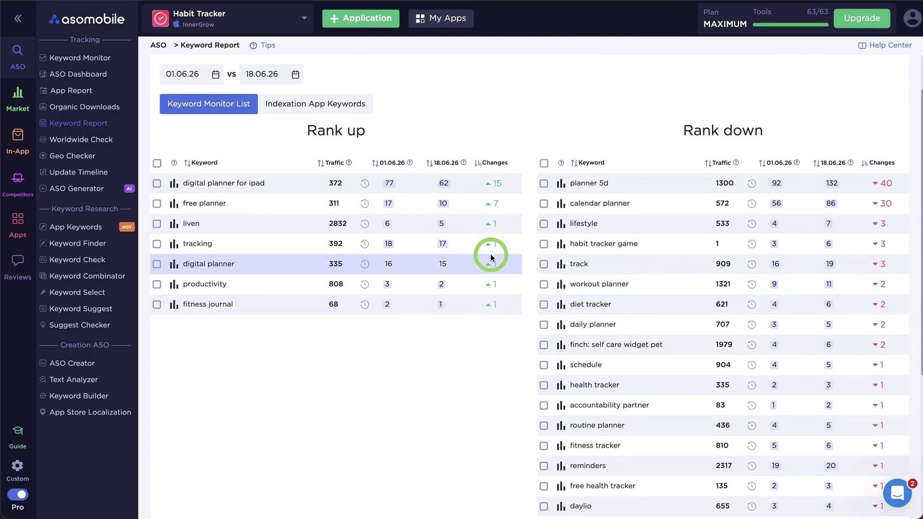
pyautogui.scroll(-5, 490, 257)
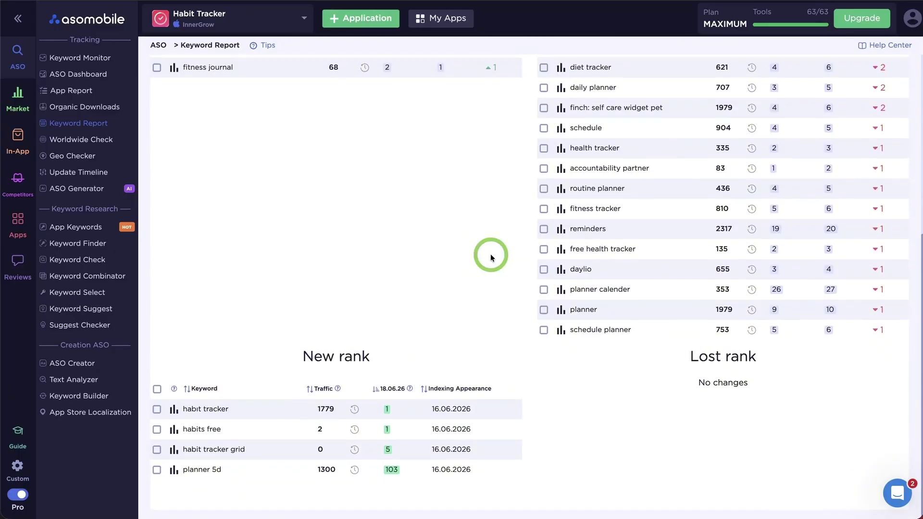